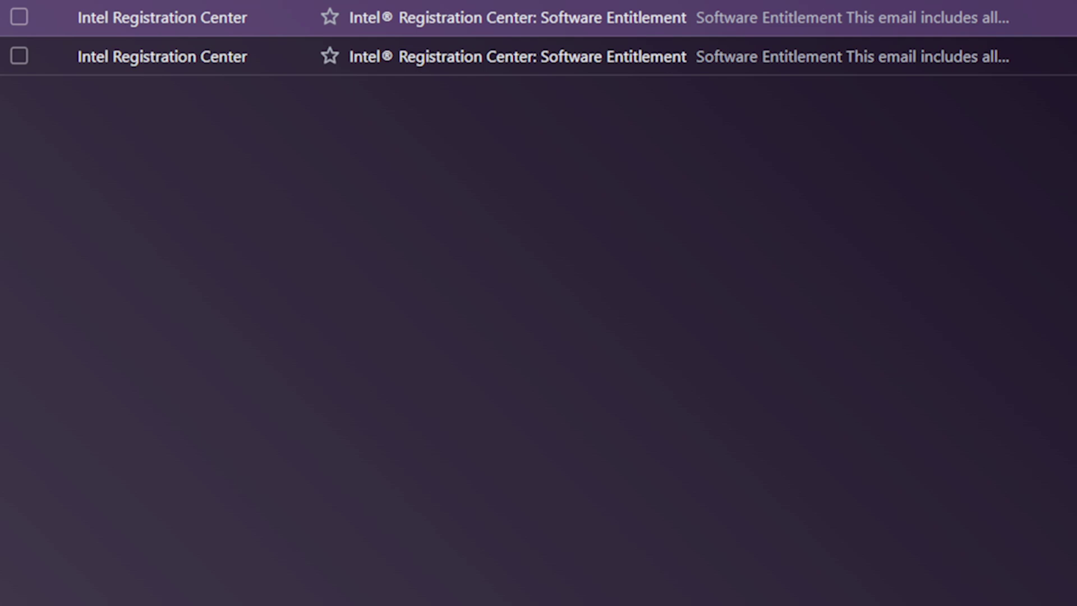
# Step: Open the Intel Registration Center Software Entitlement email in the Yahoo inbox
pyautogui.click(726, 56)
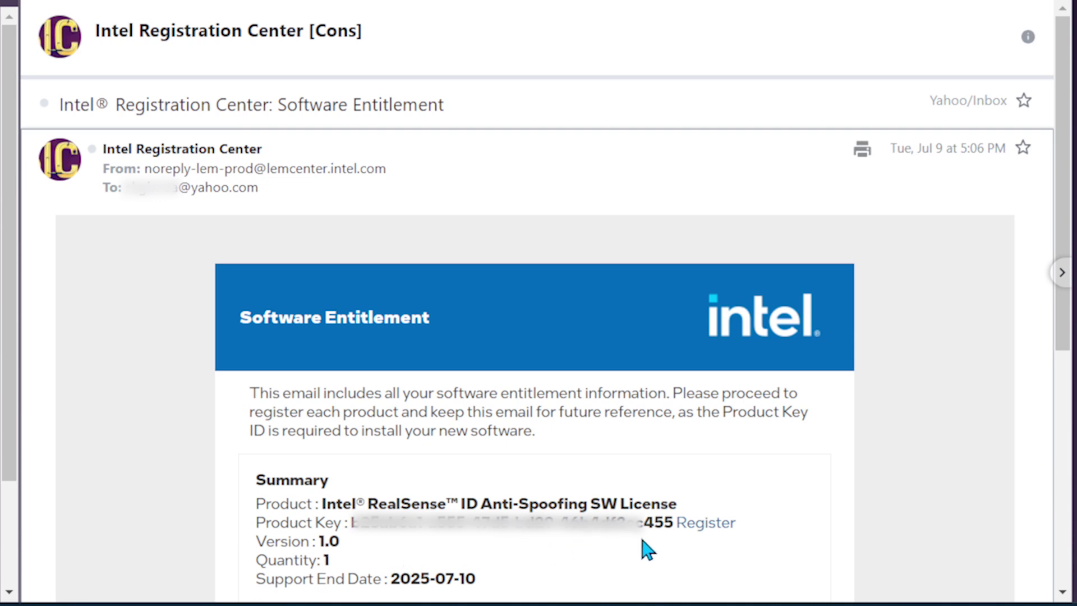
# Step: Follow the email's Register link and submit the Yahoo account email on Intel's sign-in form
pyautogui.click(721, 525)
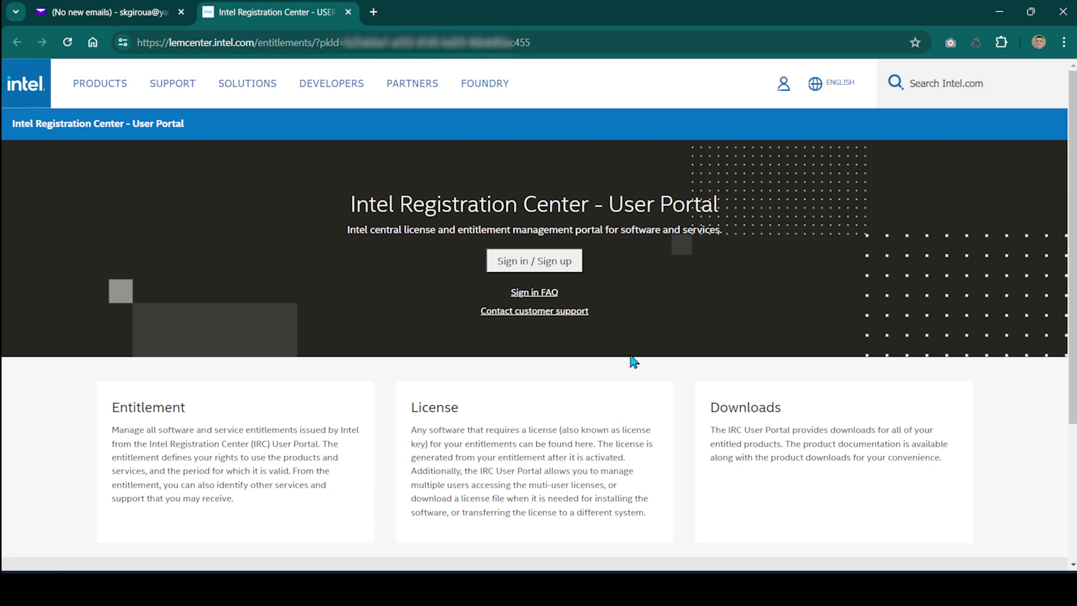
pyautogui.click(524, 266)
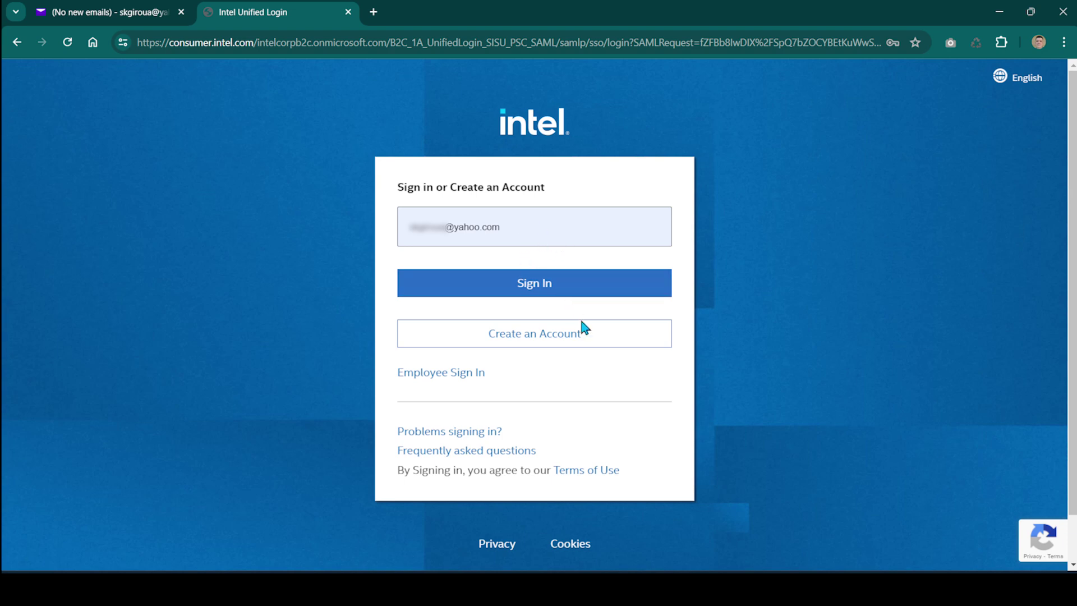
pyautogui.click(599, 287)
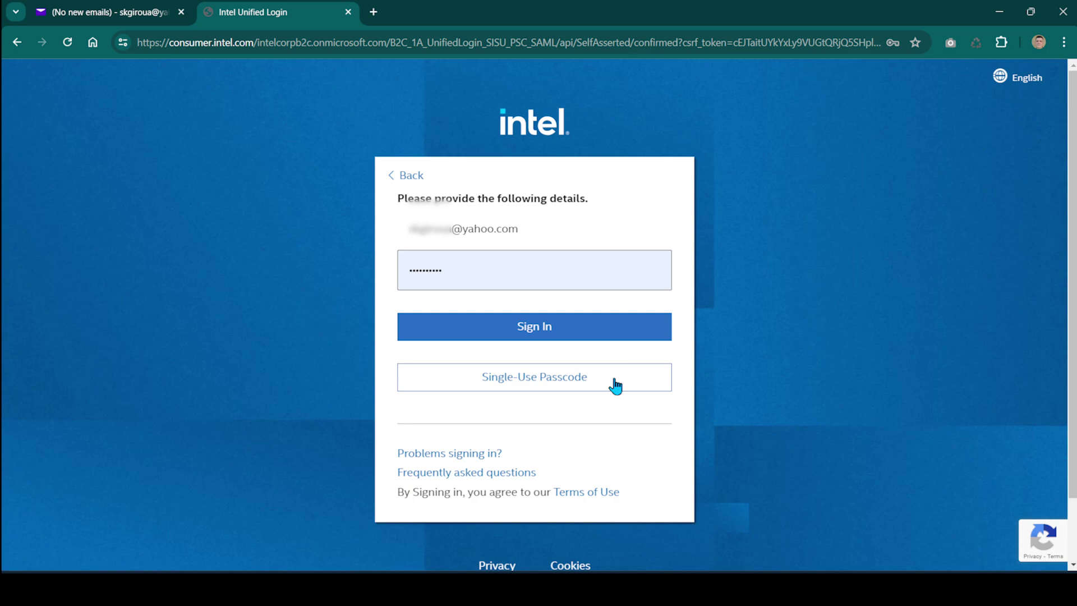
# Step: Submit the password to sign in and reach the Entitlements page with the key prefilled
pyautogui.click(616, 339)
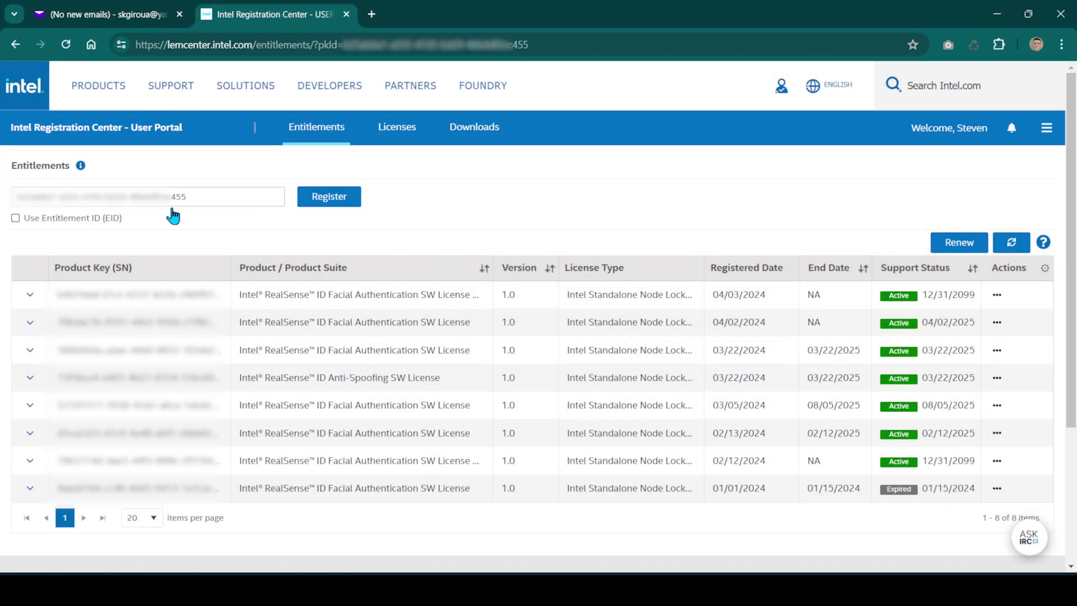
# Step: Register the prefilled Anti-Spoofing product key, dismiss the success notice and return to the mailbox
pyautogui.click(342, 200)
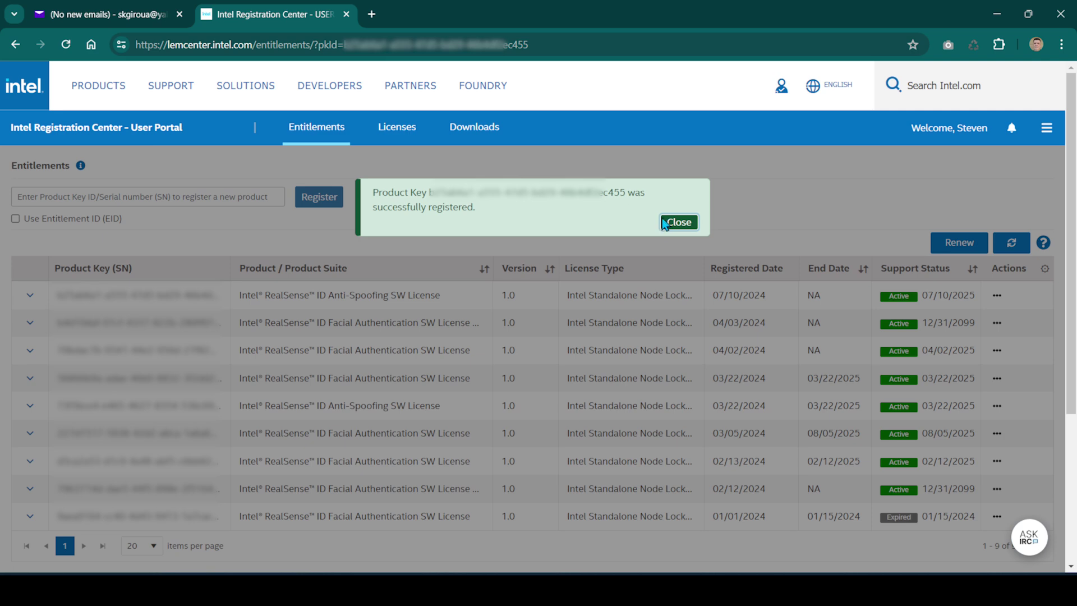
pyautogui.click(677, 224)
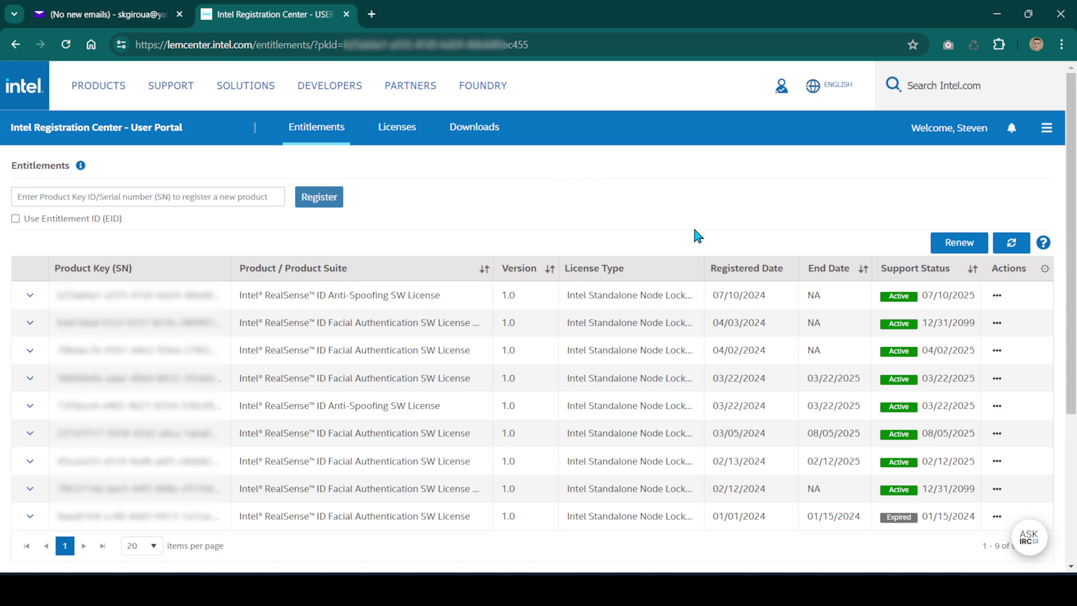
pyautogui.click(122, 15)
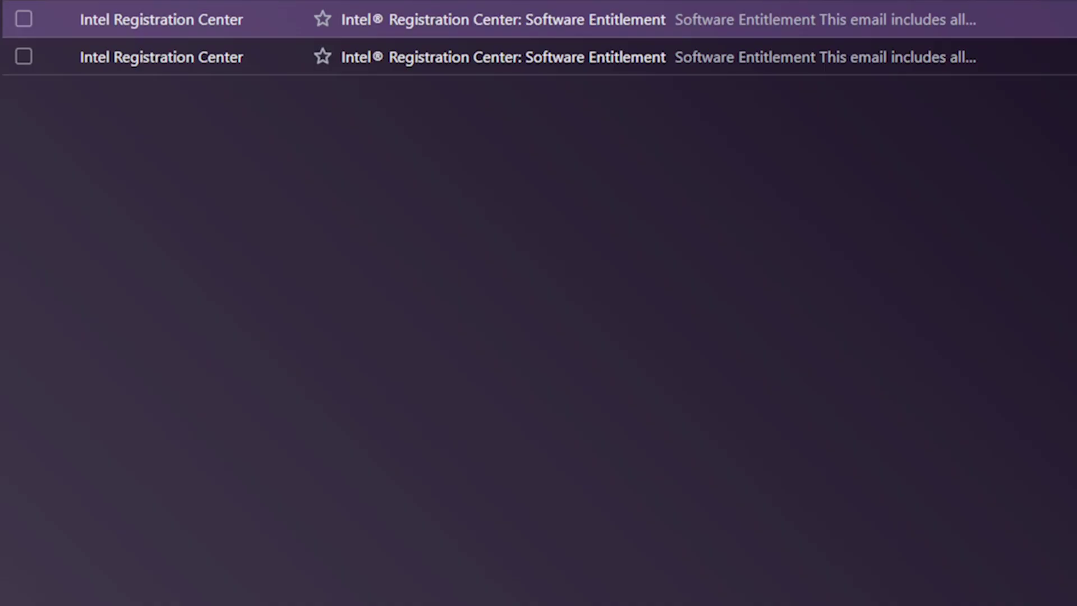
pyautogui.moveTo(505, 20)
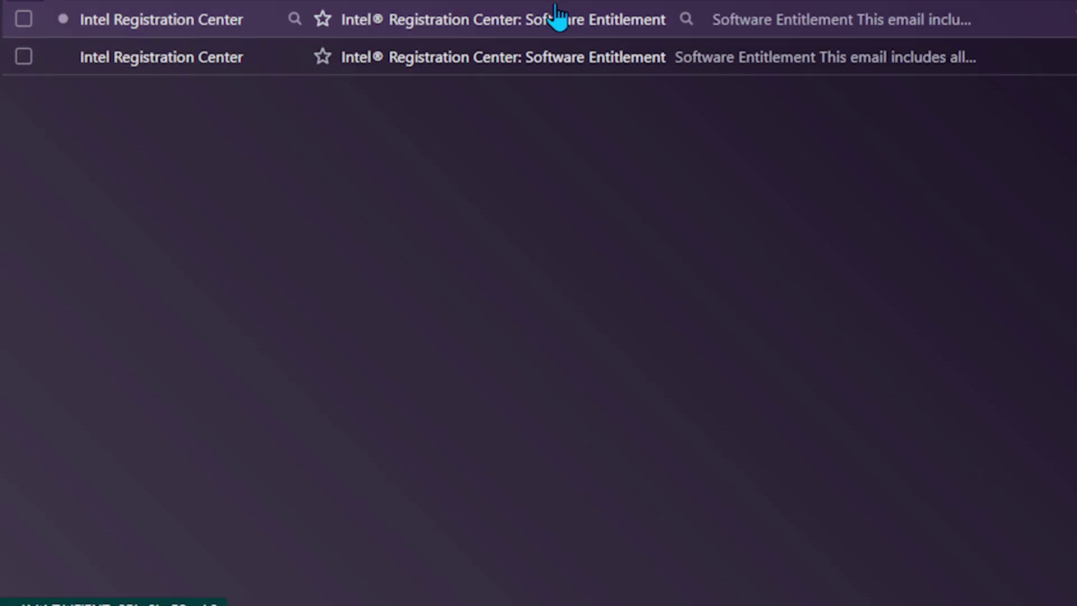
# Step: Open the Facial Authentication entitlement email and follow its Register link to the portal
pyautogui.click(563, 22)
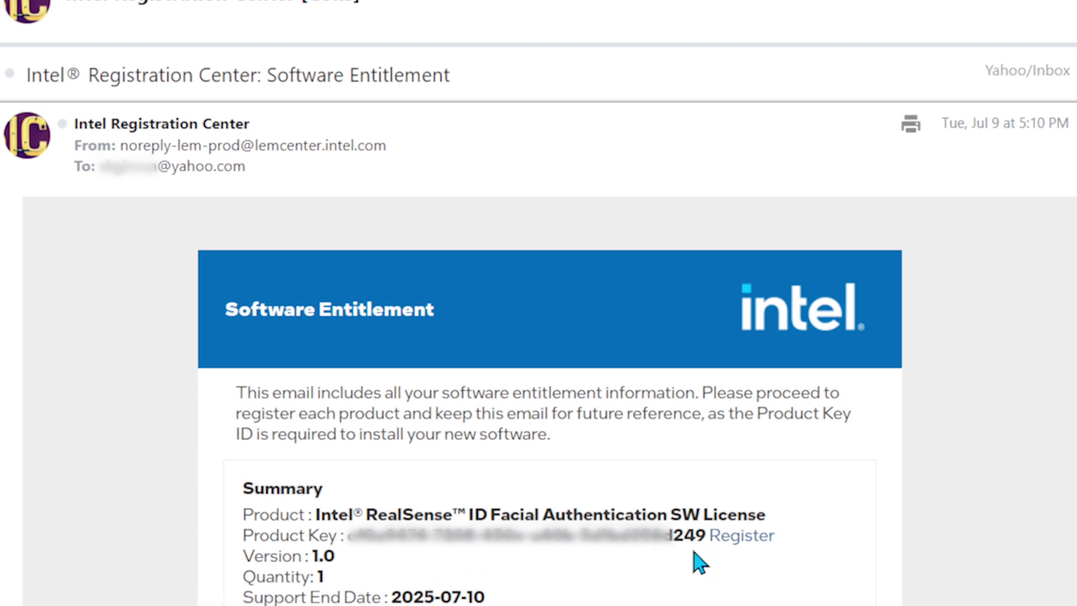
pyautogui.click(755, 541)
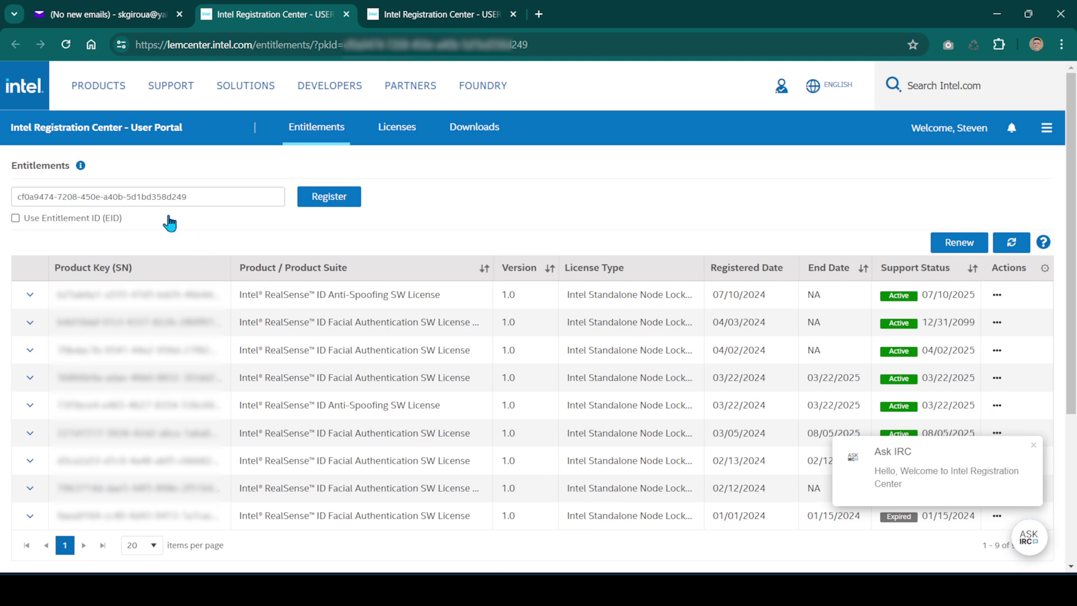
# Step: Register the prefilled Facial Authentication product key on the Entitlements page
pyautogui.click(344, 202)
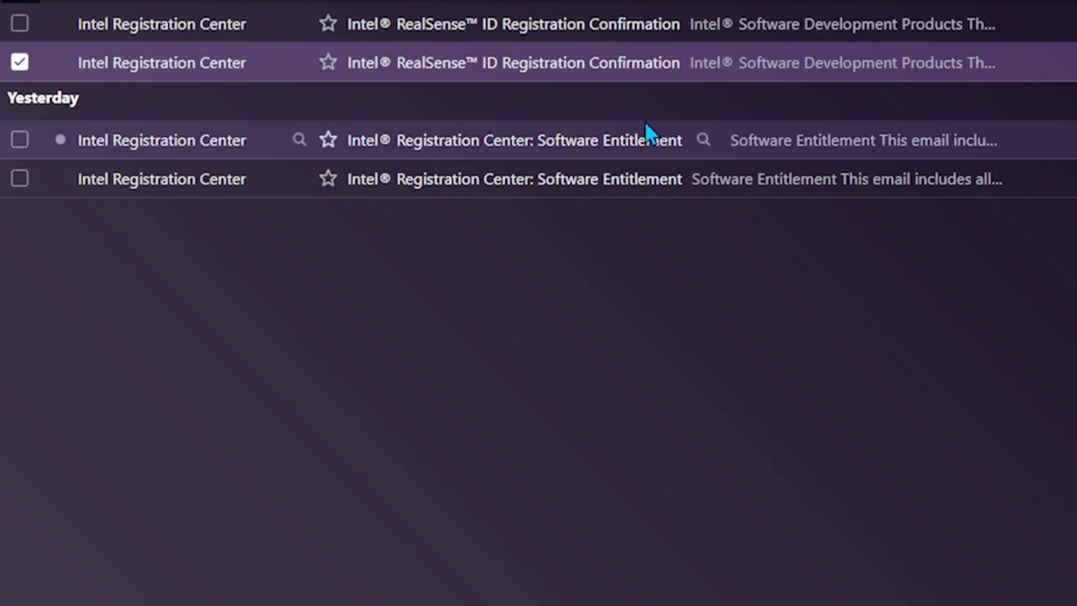
pyautogui.moveTo(581, 74)
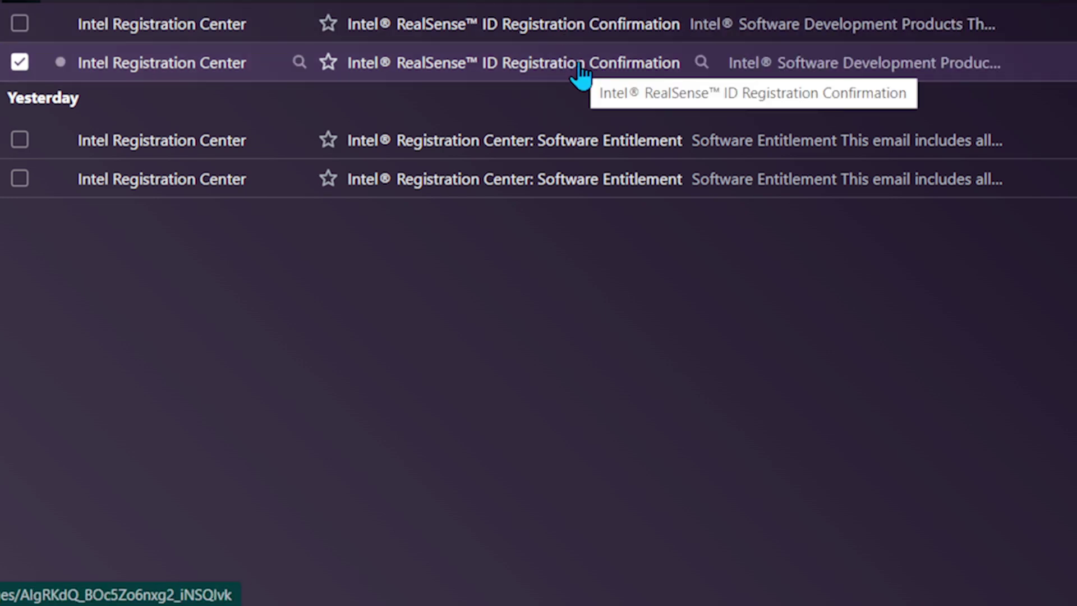
# Step: Open the two RealSense ID Registration Confirmation emails, including the one for key ending 249
pyautogui.click(580, 74)
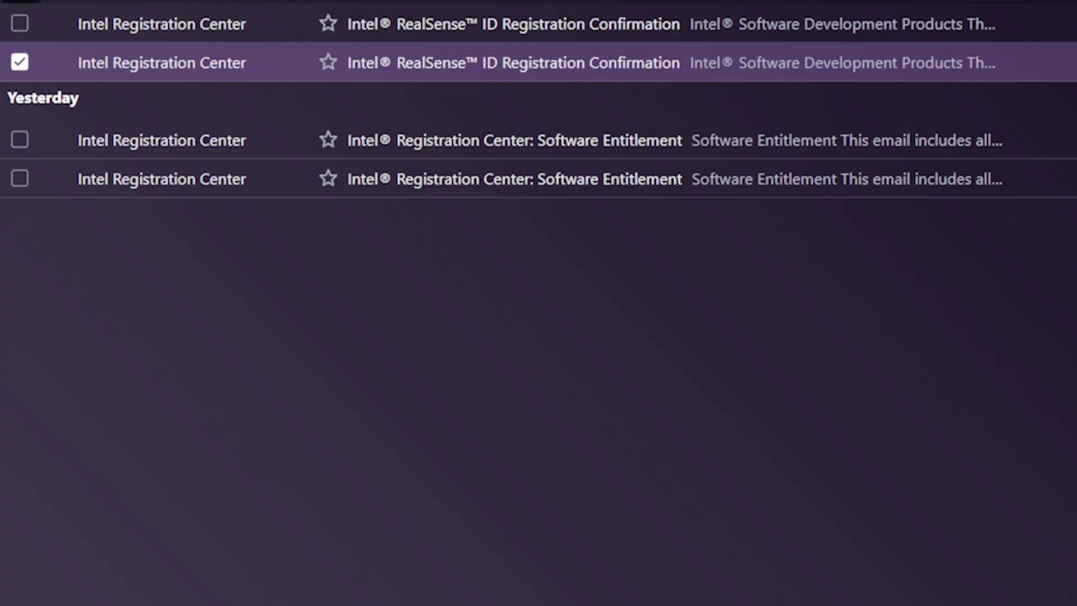
pyautogui.click(494, 39)
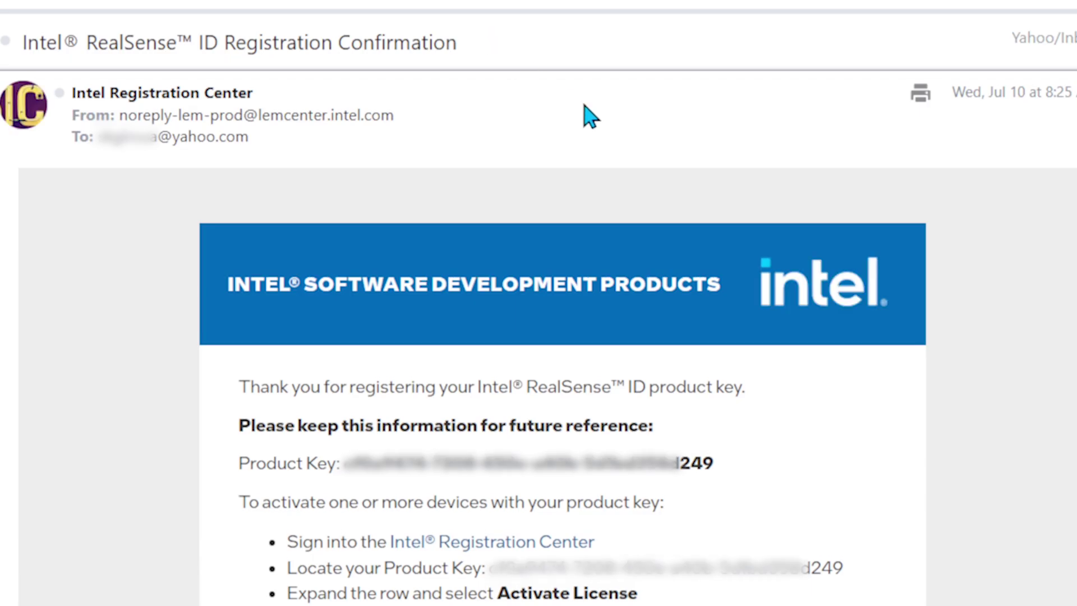